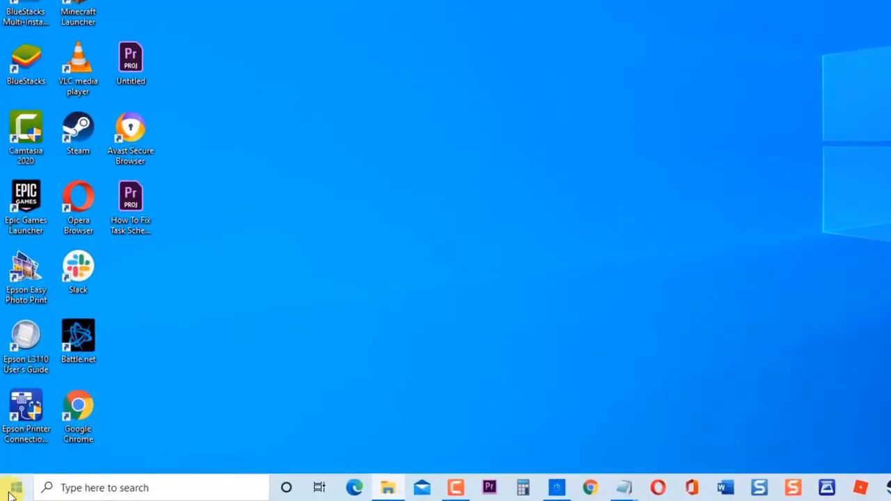
# Go to Settings > Update & Security > Troubleshoot > Additional troubleshooters and expand Windows Update.
pyautogui.click(13, 488)
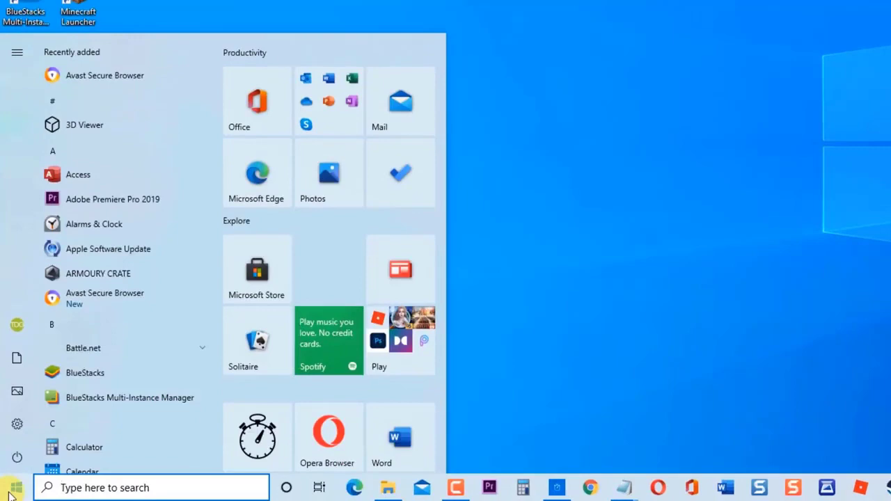
pyautogui.click(17, 424)
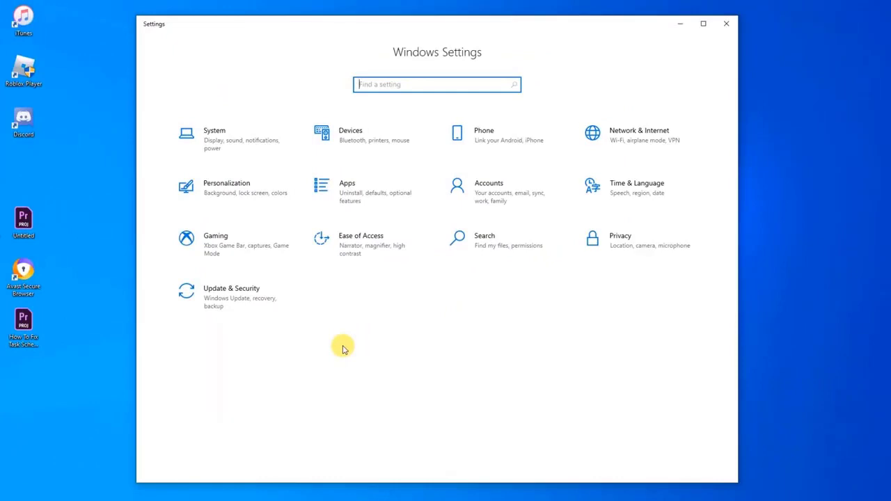
pyautogui.click(231, 290)
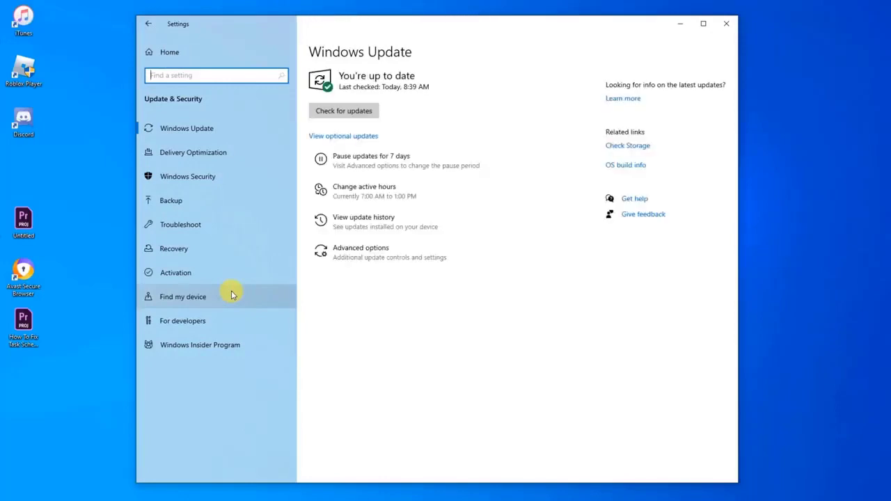
pyautogui.click(202, 225)
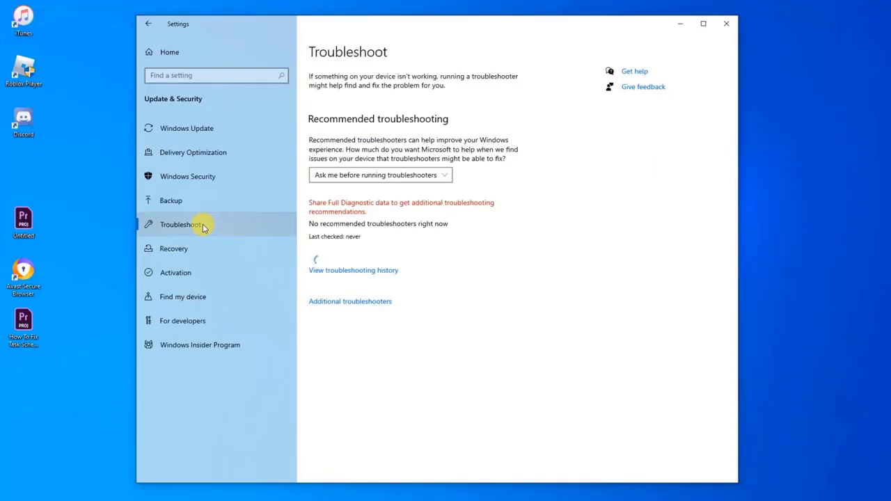
pyautogui.click(354, 303)
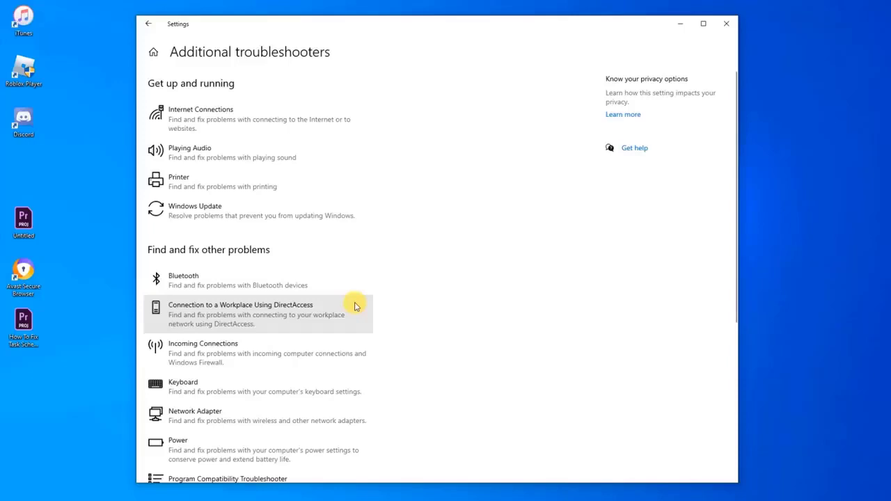
pyautogui.click(255, 217)
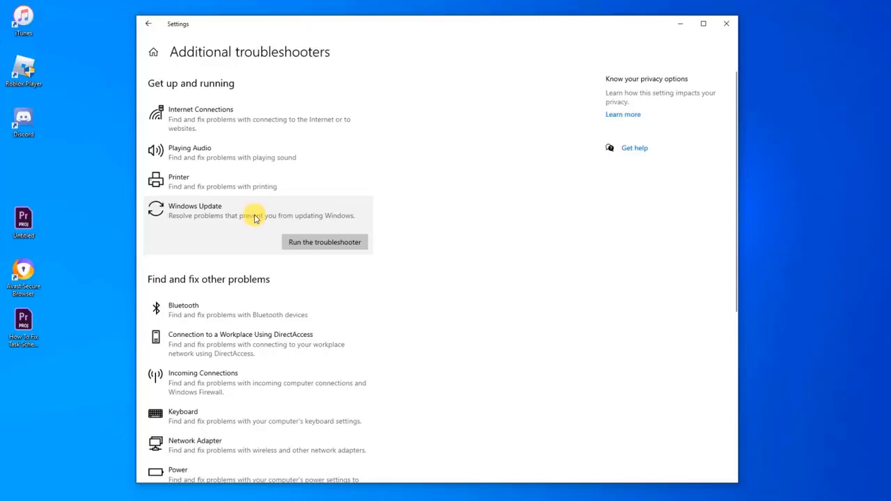
# Run the Windows Update troubleshooter, close its dialog, then close Settings.
pyautogui.click(305, 241)
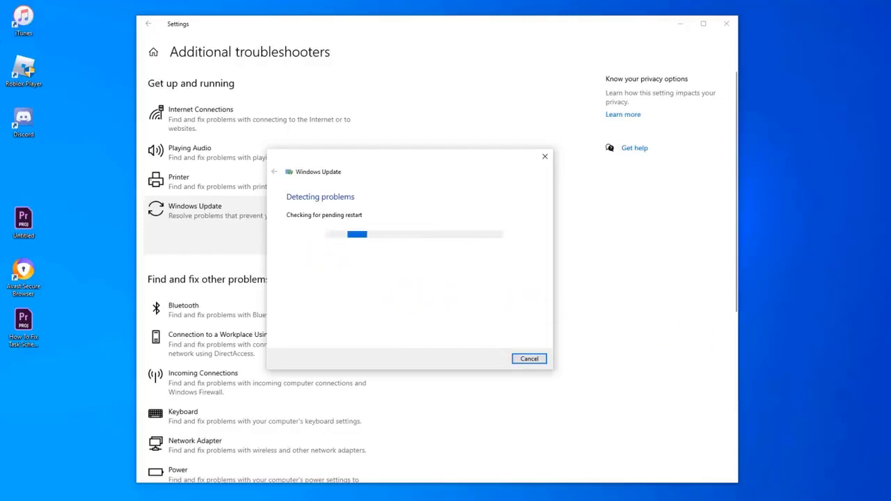
pyautogui.click(537, 358)
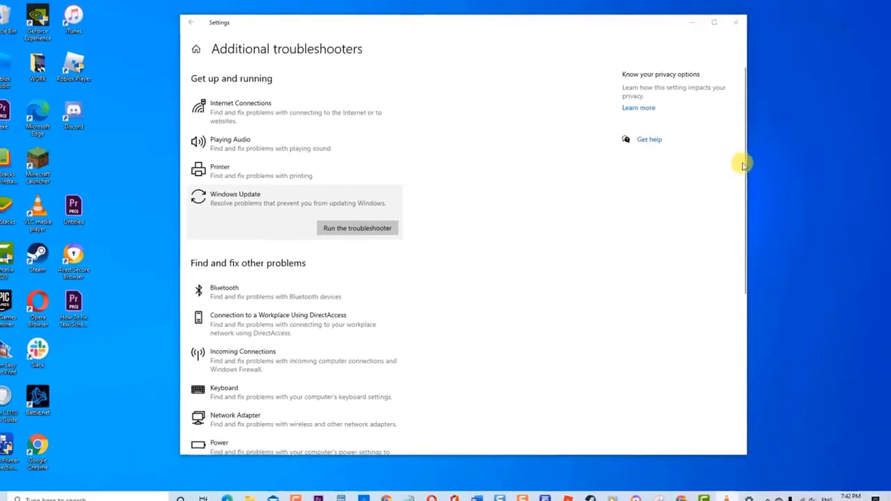
pyautogui.click(739, 29)
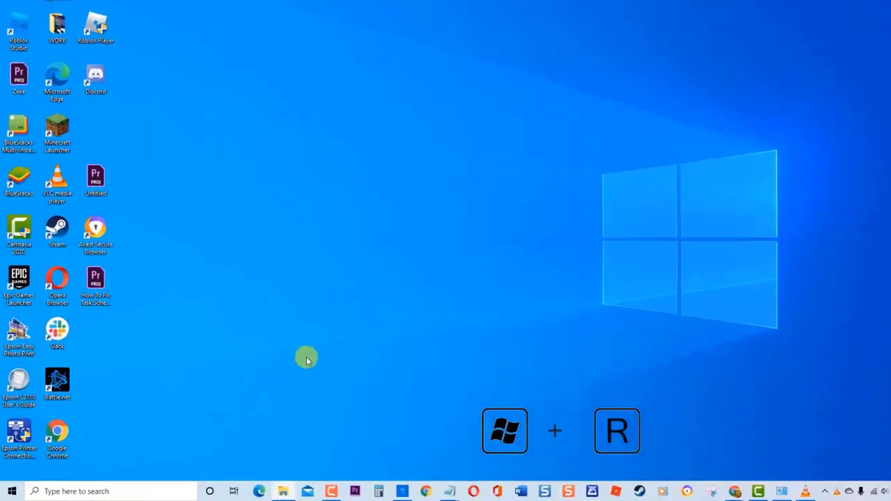
# Launch Control Panel with the 'control' Run command and view all items as Large icons.
pyautogui.press('super+r')
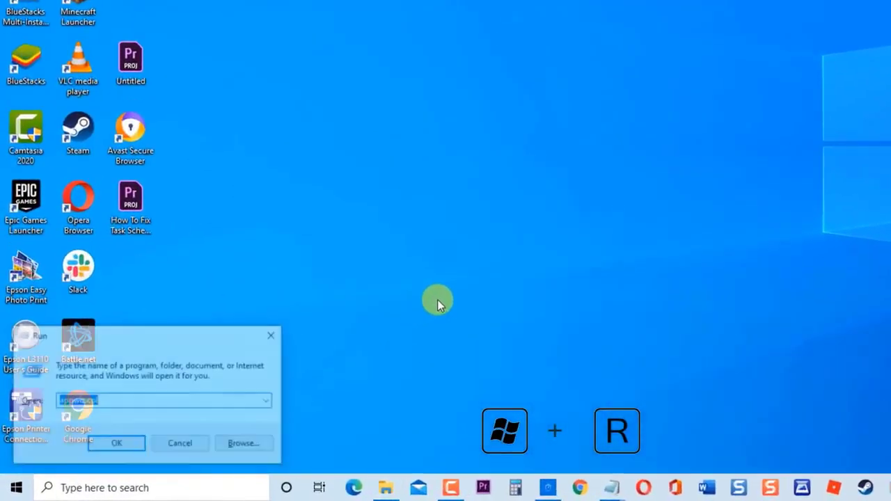
pyautogui.press('BackSpace')
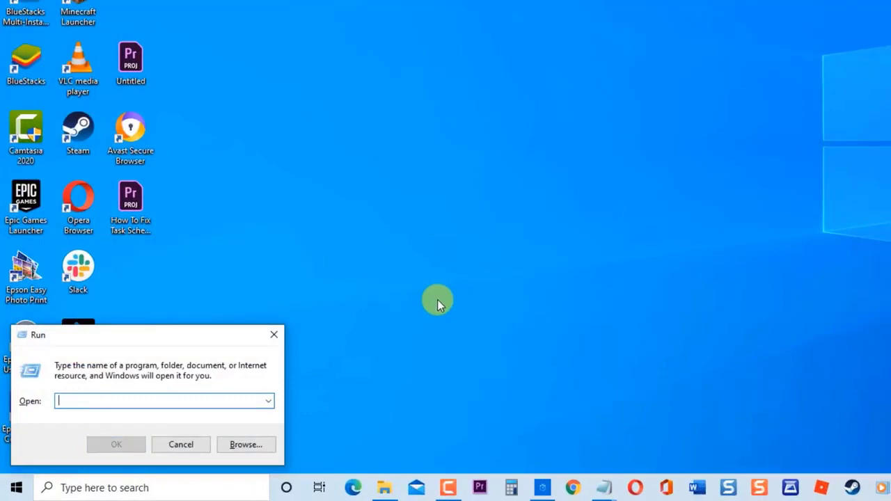
pyautogui.write('control')
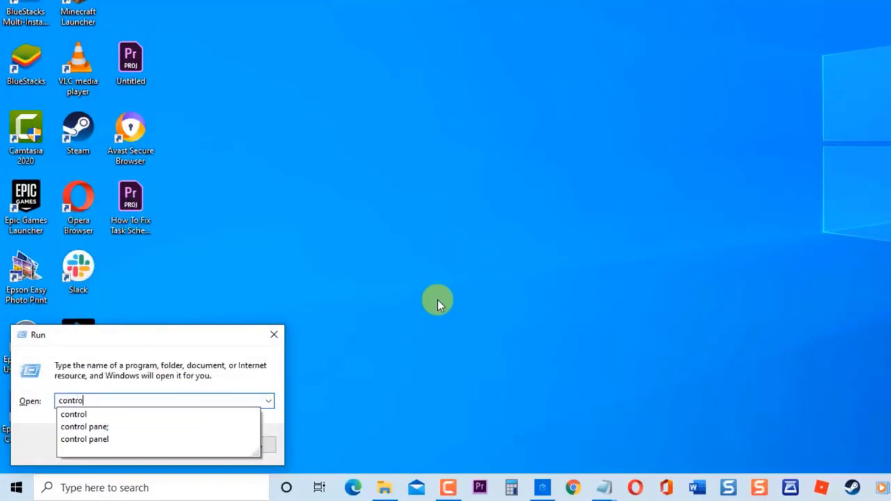
pyautogui.press('Return')
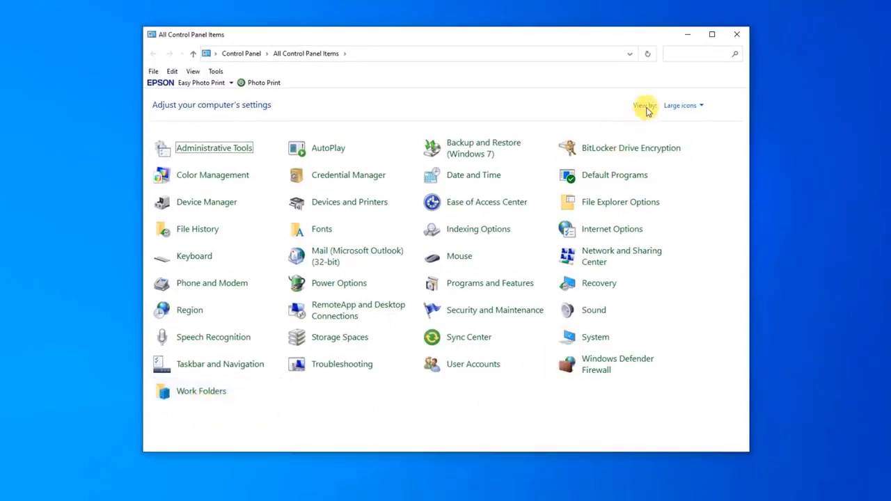
pyautogui.click(678, 105)
pyautogui.click(687, 136)
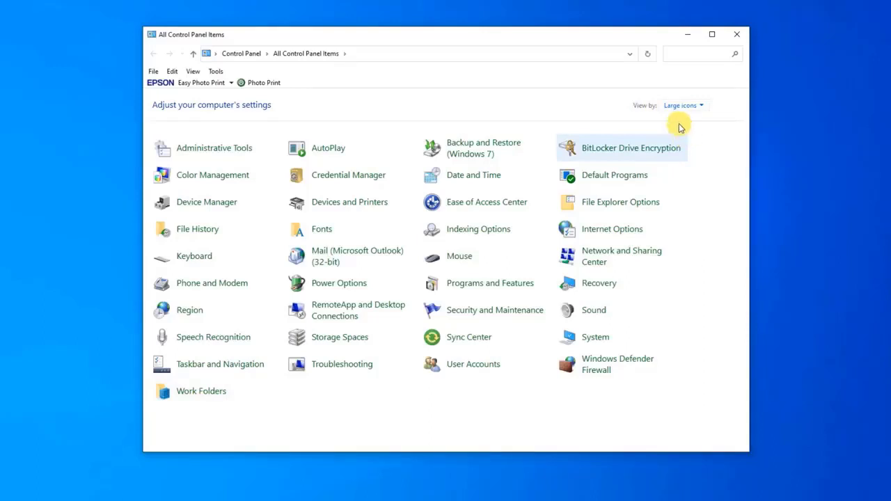
# Open Devices and Printers, check the EPSON L3110 Series context menu without removing it, and narrow the window.
pyautogui.click(359, 202)
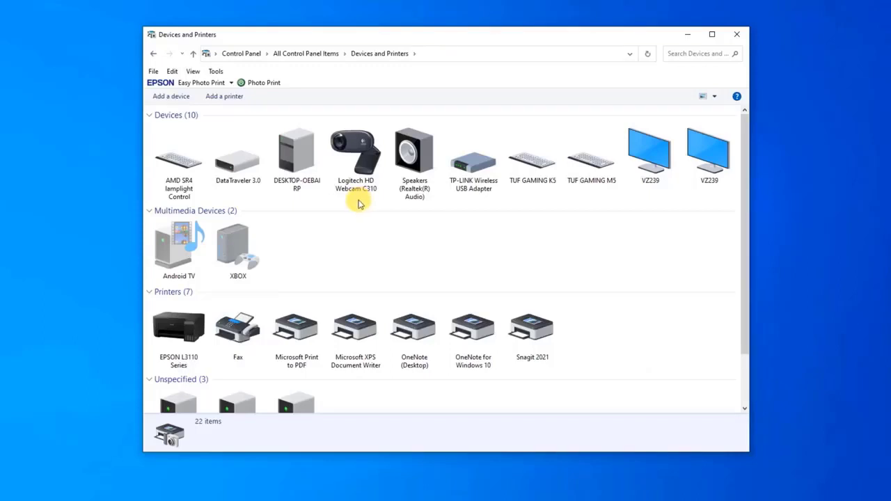
pyautogui.click(196, 328)
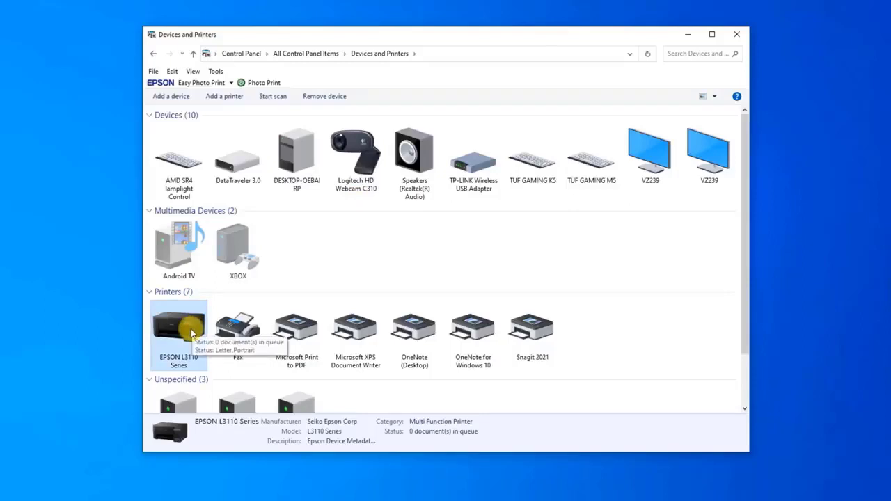
pyautogui.rightClick(186, 331)
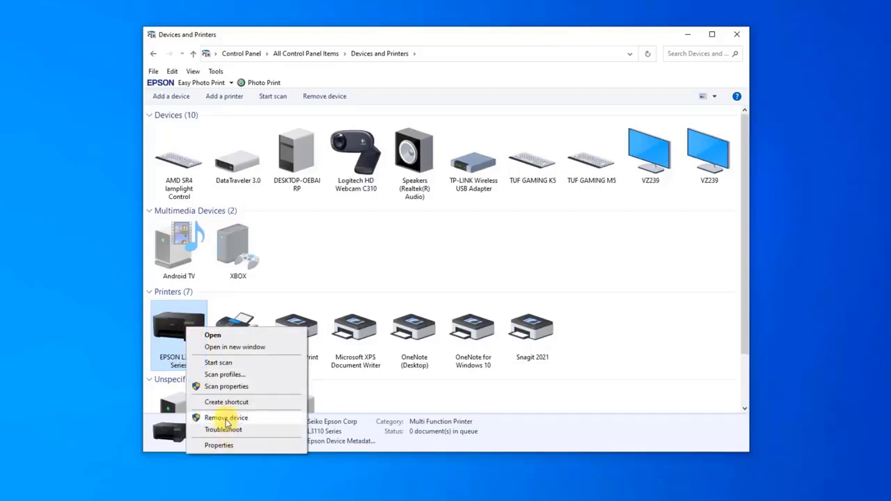
pyautogui.click(105, 336)
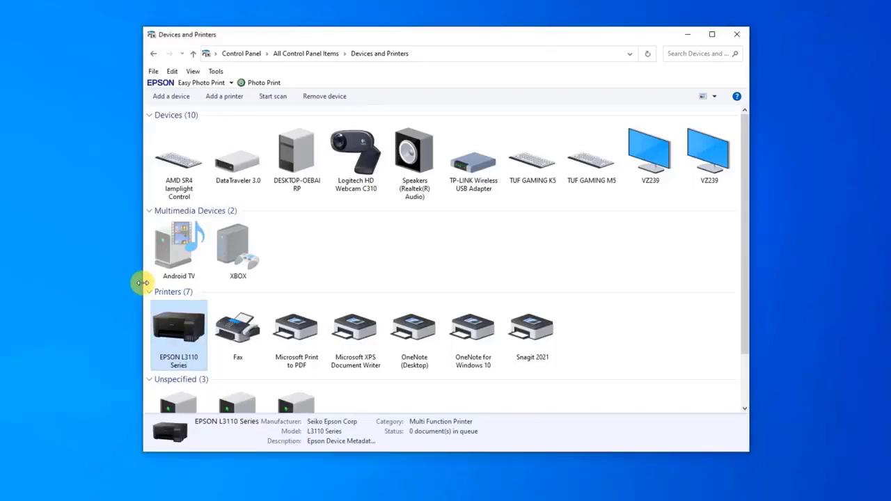
pyautogui.moveTo(141, 282); pyautogui.dragTo(175, 314)
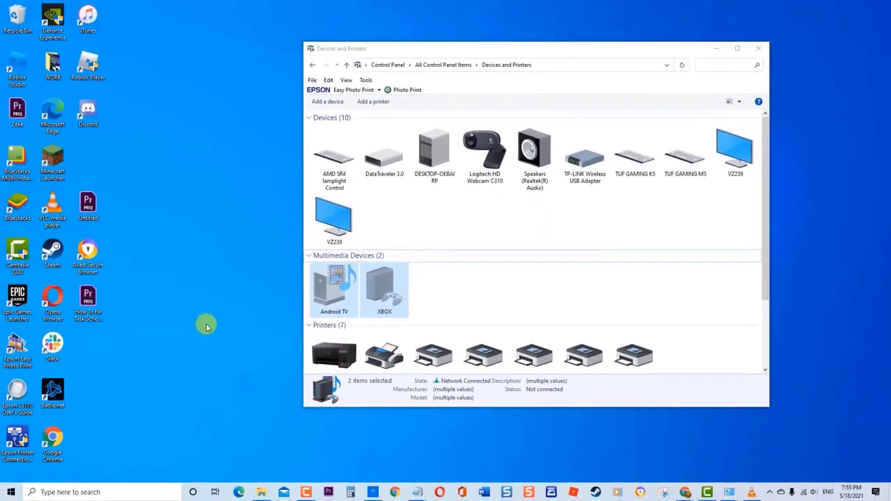
pyautogui.press('super+r')
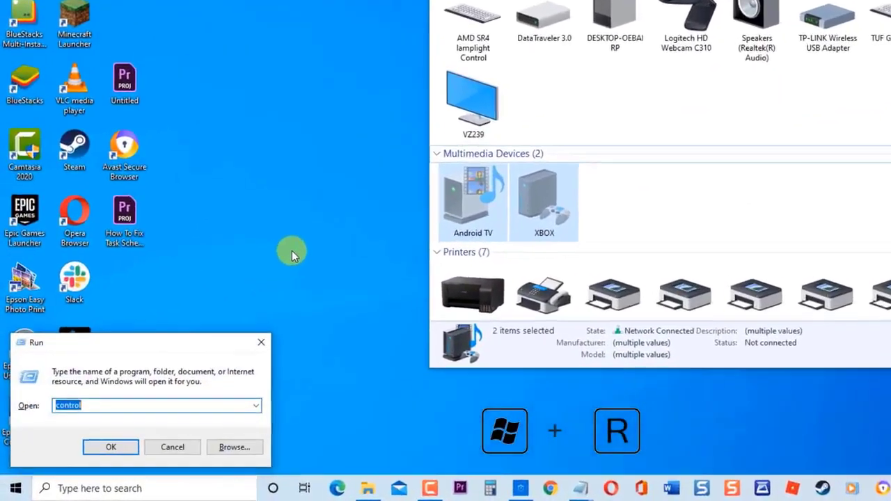
pyautogui.press('BackSpace')
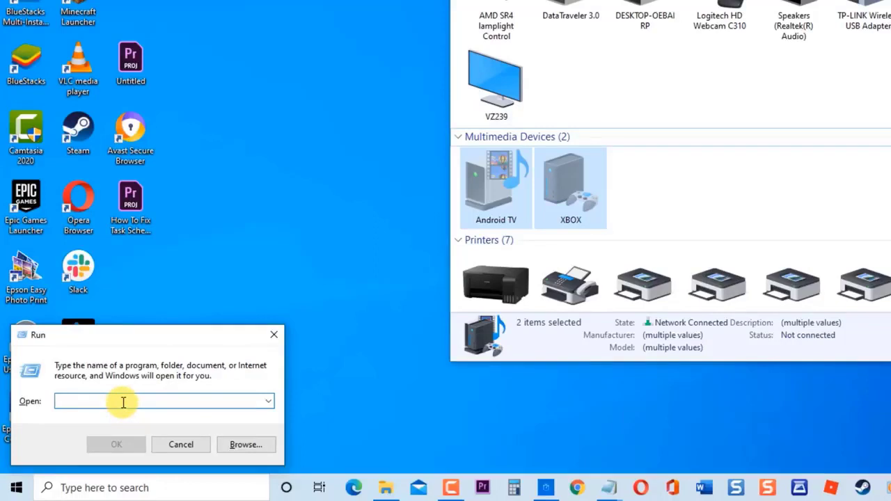
pyautogui.write('dev')
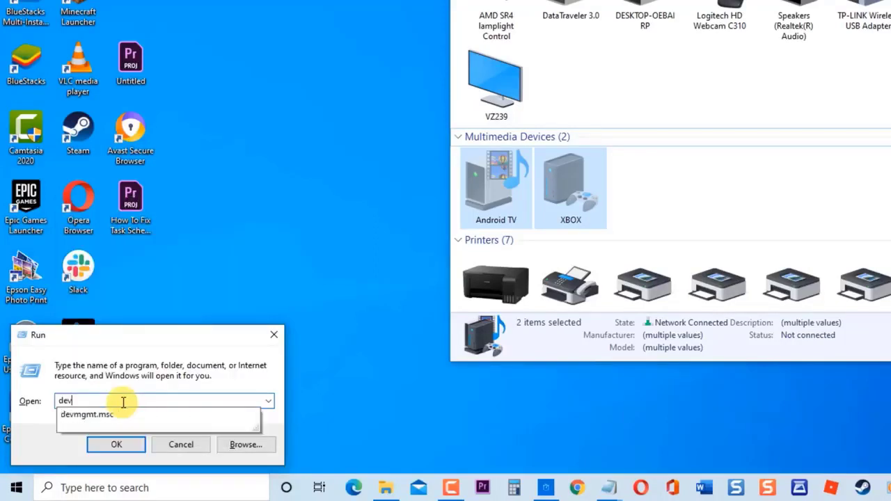
pyautogui.click(126, 413)
pyautogui.click(112, 445)
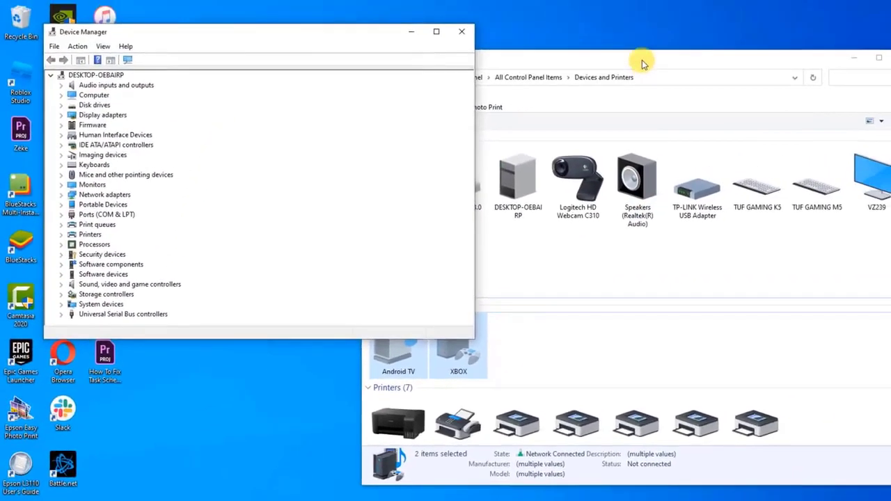
pyautogui.moveTo(640, 64); pyautogui.dragTo(733, 66)
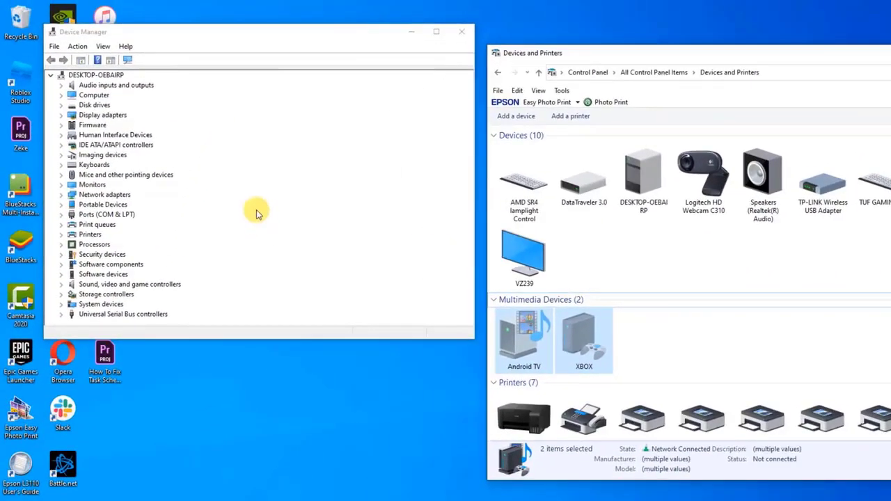
pyautogui.click(73, 236)
pyautogui.click(62, 236)
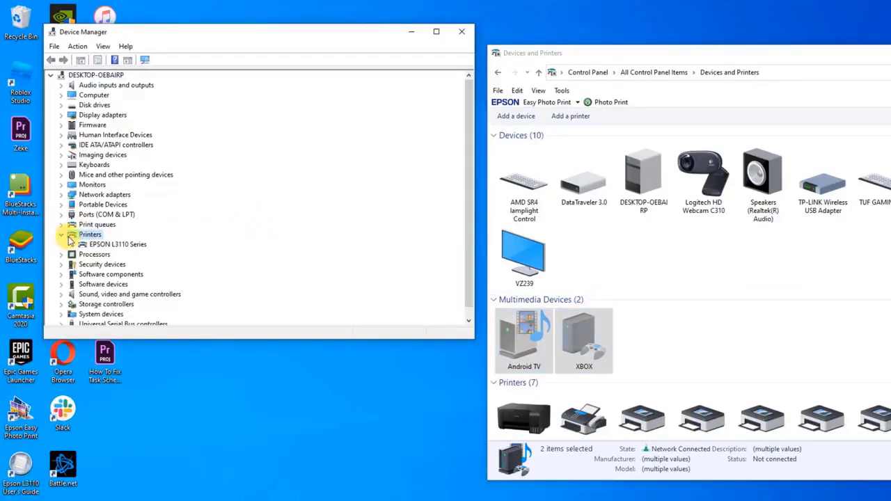
pyautogui.rightClick(101, 247)
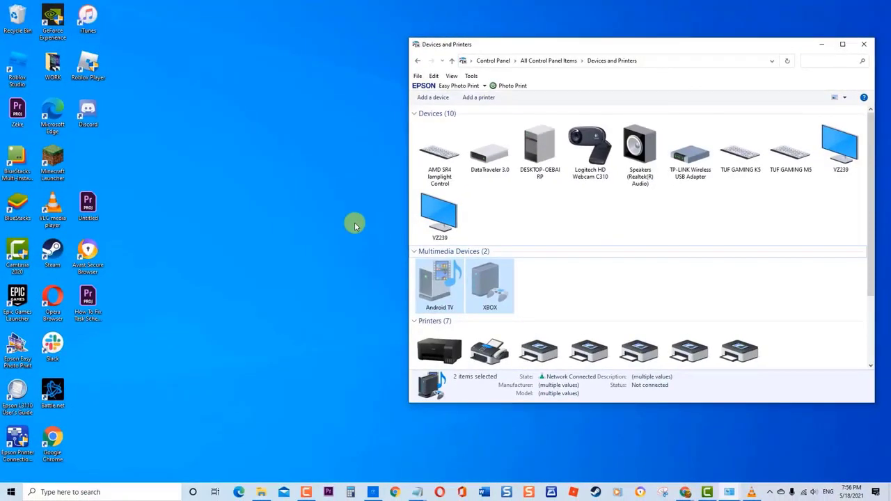
pyautogui.press('super+r')
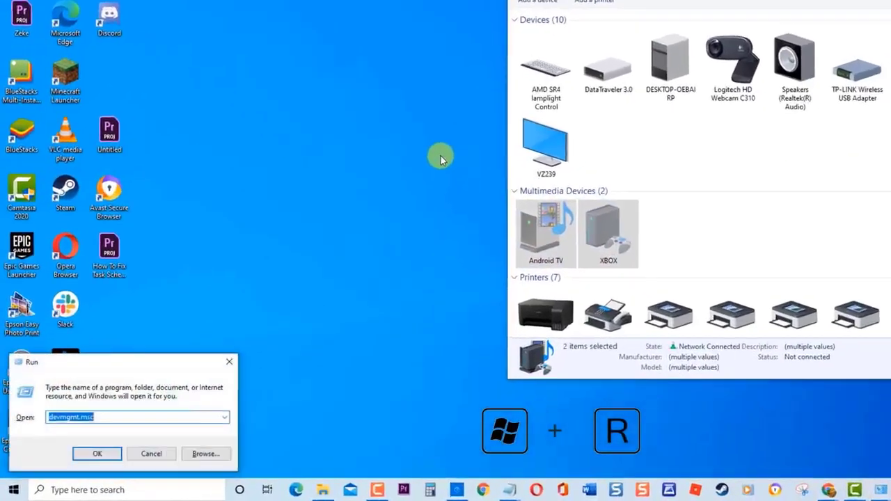
pyautogui.press('BackSpace')
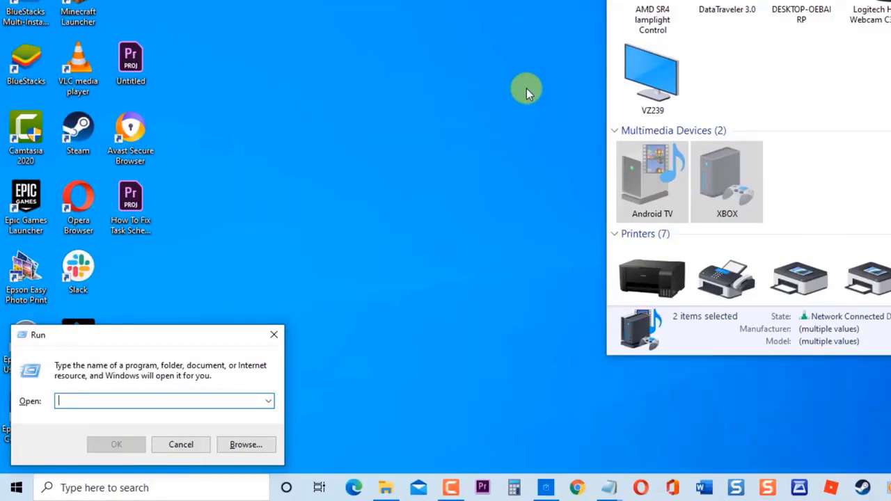
pyautogui.write('app')
pyautogui.press('Down')
pyautogui.press('Return')
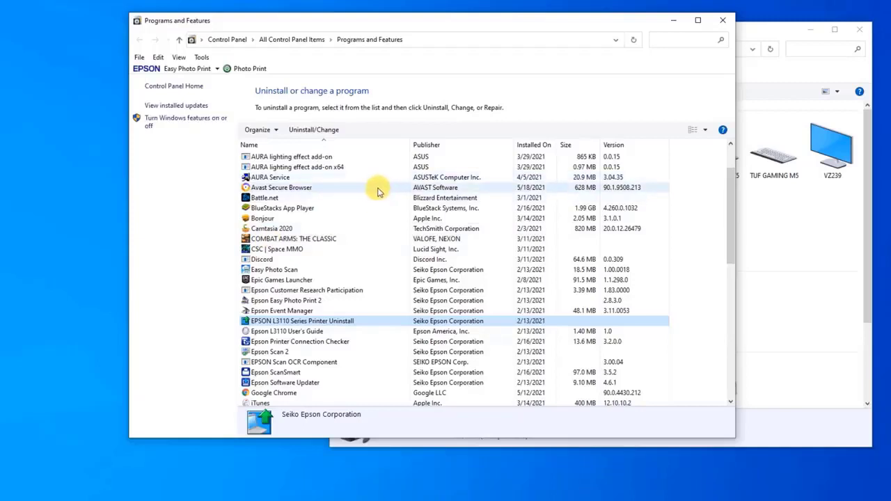
pyautogui.rightClick(329, 322)
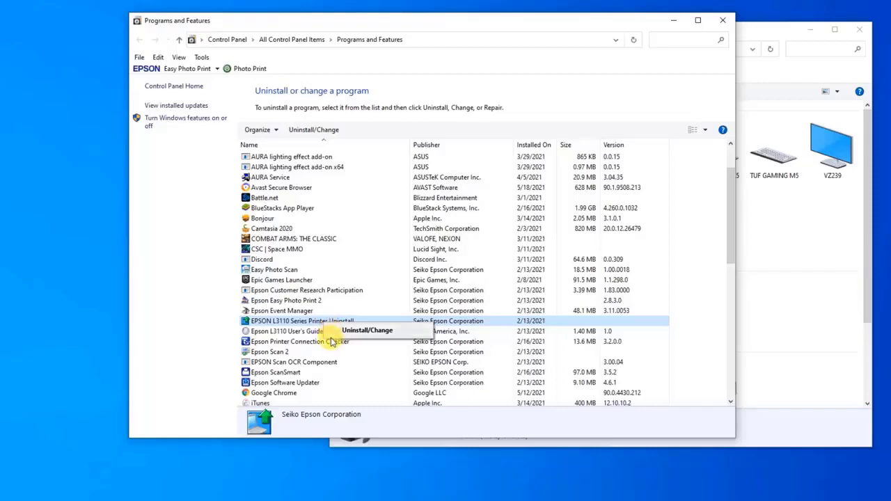
pyautogui.click(728, 21)
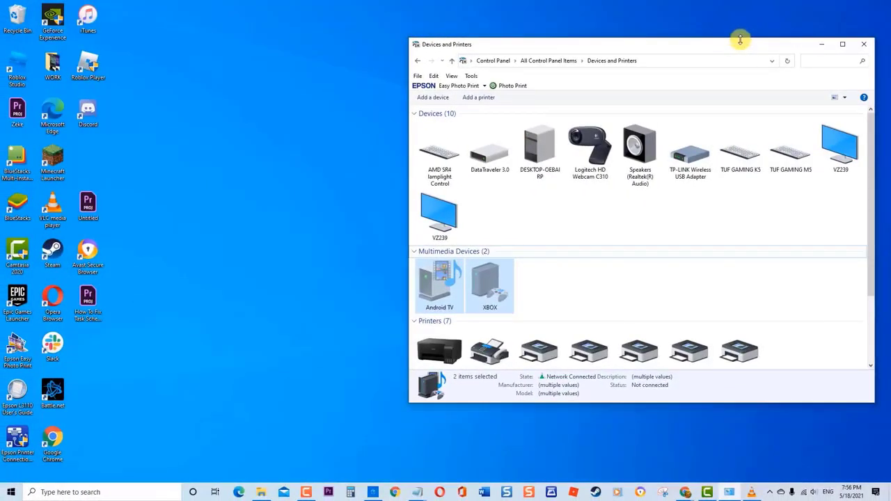
# Minimize Devices and Printers, view the Start menu's Sleep, Shut down and Restart options, then dismiss them.
pyautogui.click(821, 44)
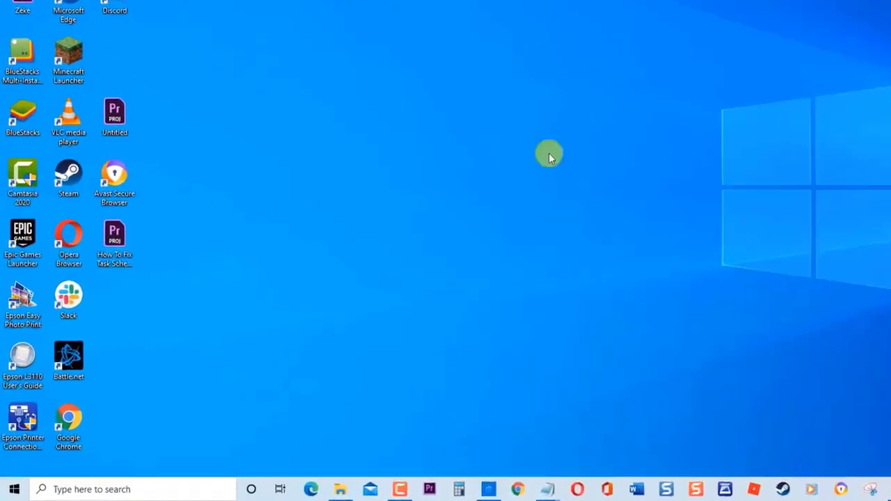
pyautogui.click(10, 490)
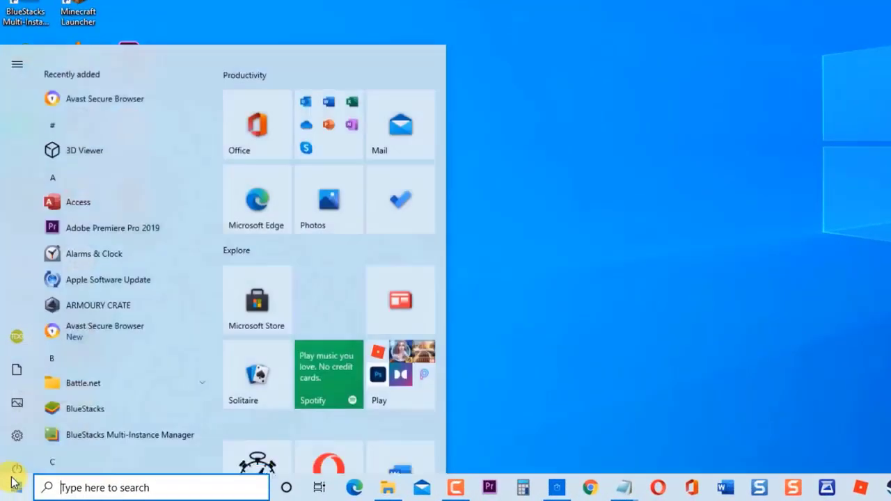
pyautogui.click(16, 458)
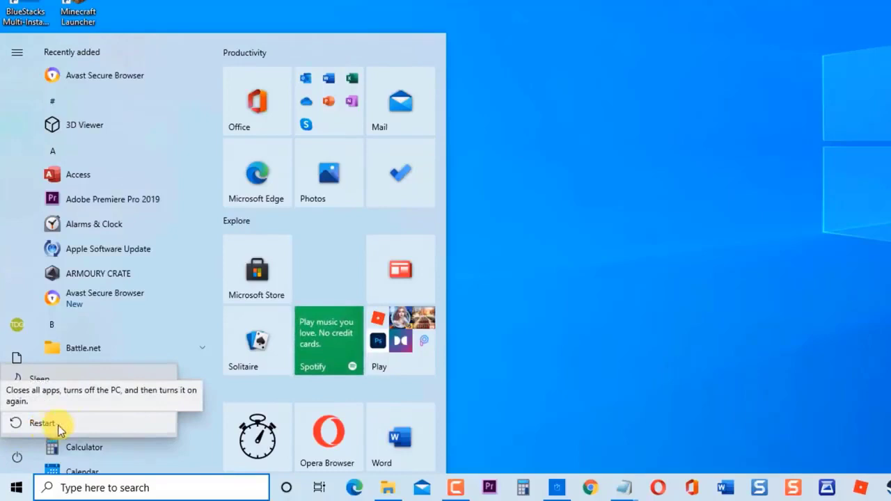
pyautogui.press('Escape')
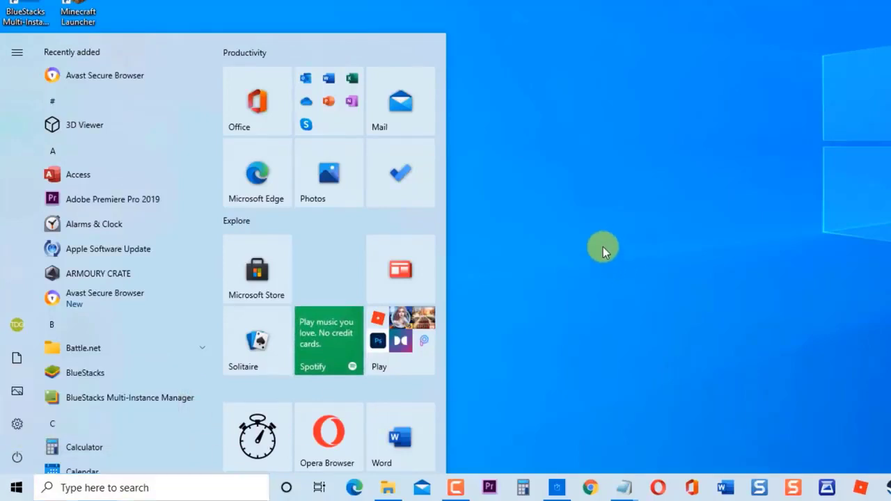
pyautogui.click(603, 247)
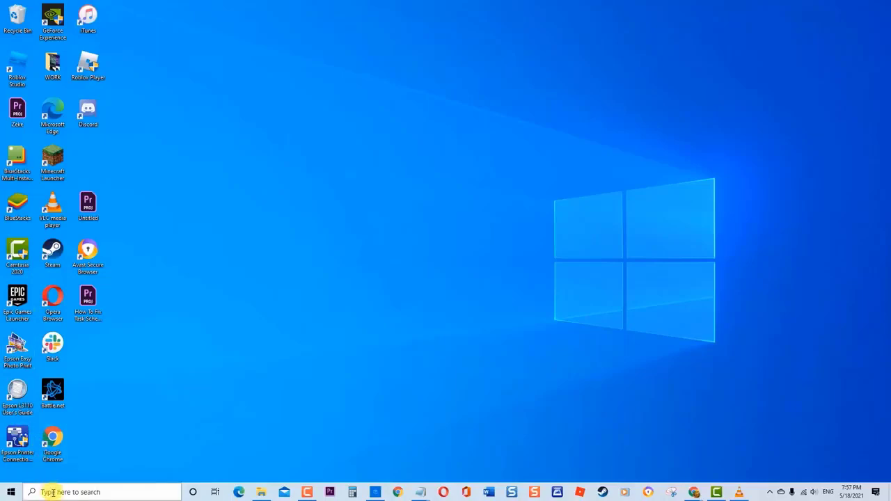
pyautogui.press('super+r')
pyautogui.write('control')
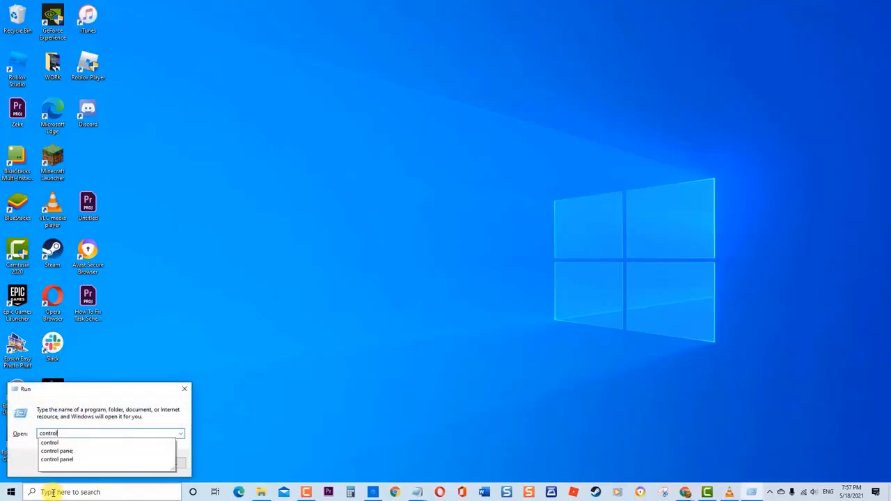
pyautogui.press('Return')
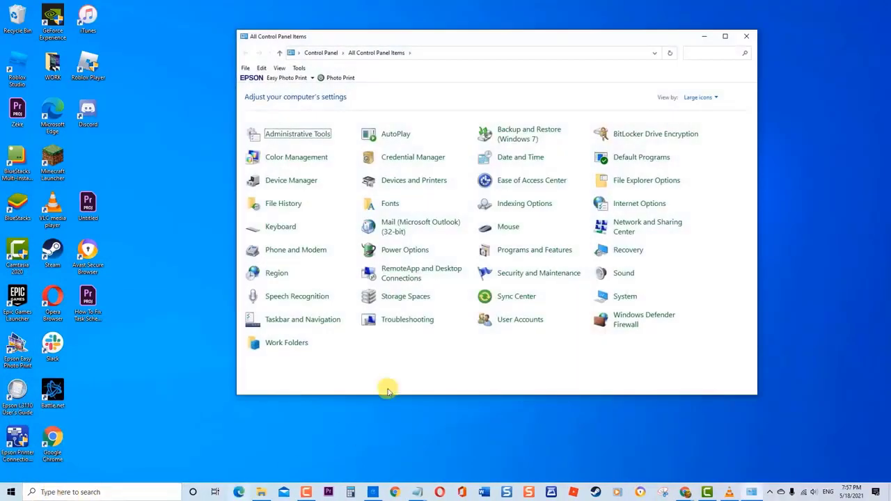
pyautogui.click(381, 180)
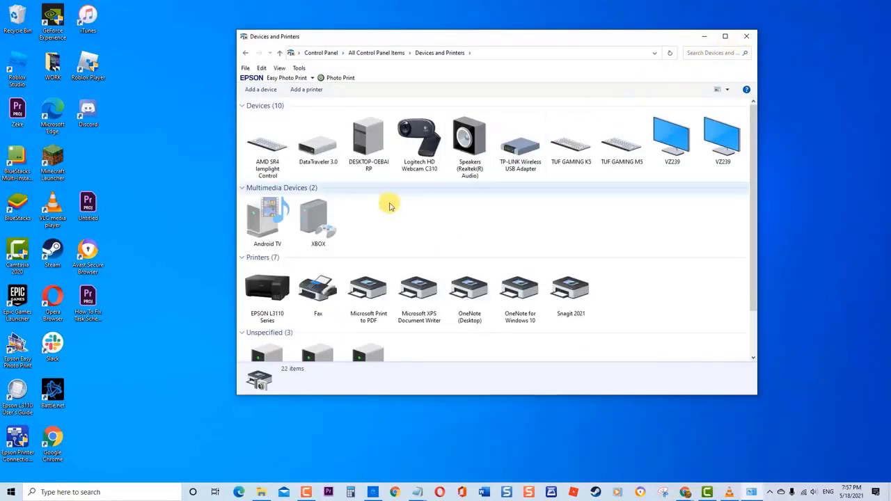
pyautogui.rightClick(252, 293)
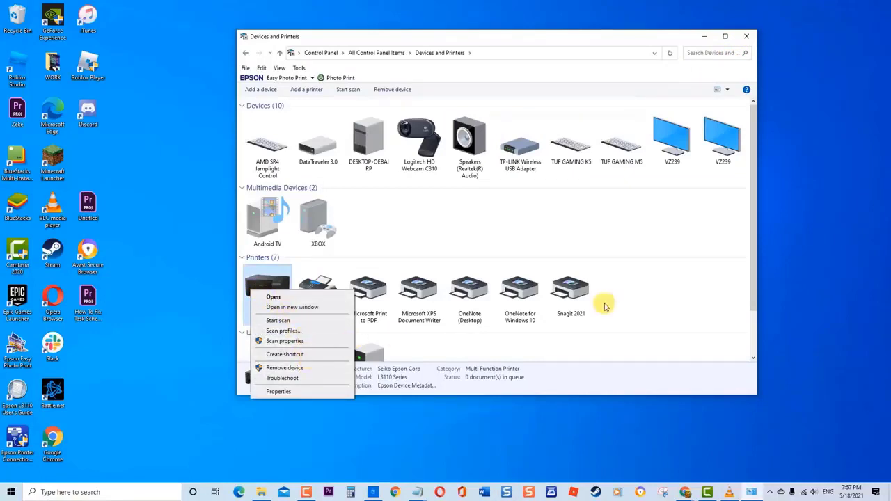
pyautogui.click(700, 286)
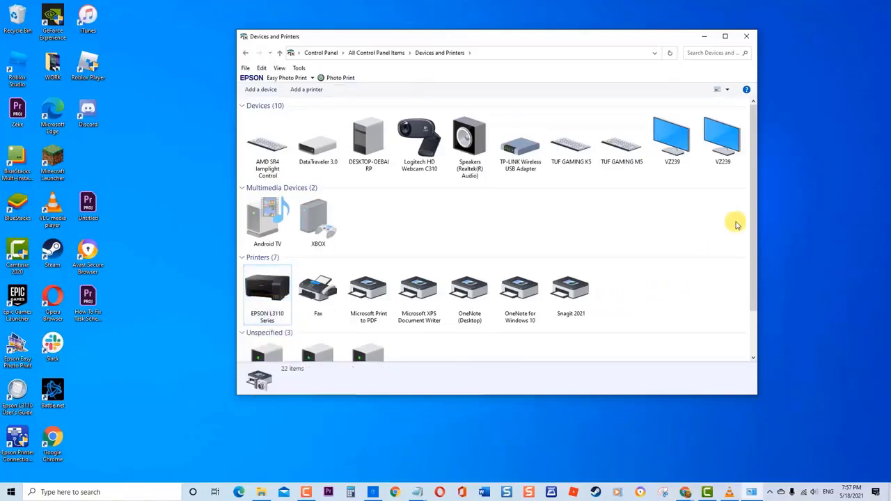
pyautogui.click(747, 36)
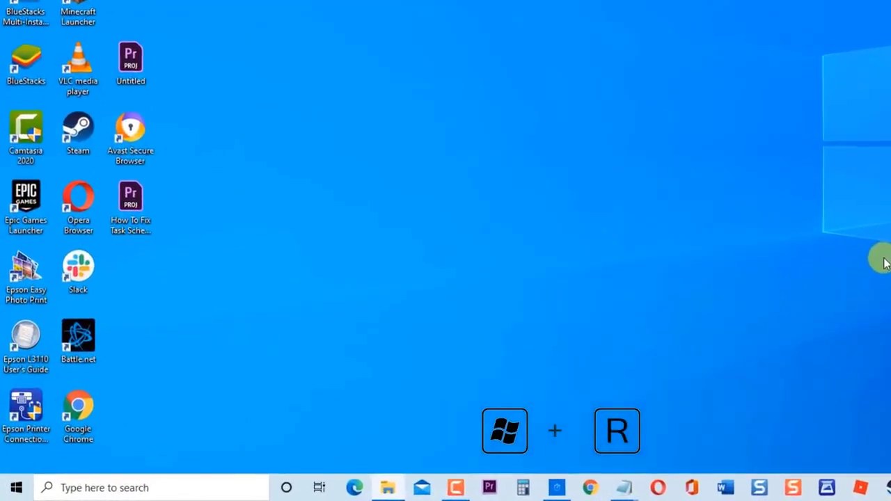
# Open Device Manager by running devmgmt.msc from the Run dialog.
pyautogui.press('super+r')
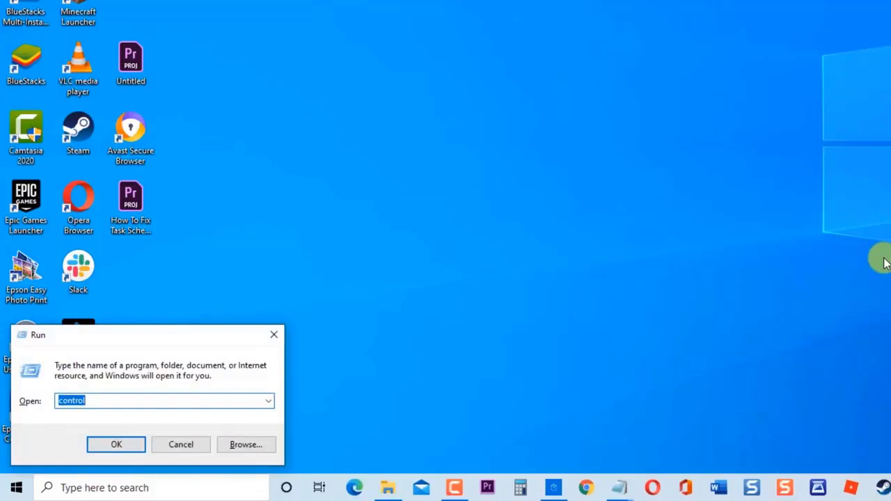
pyautogui.press('BackSpace')
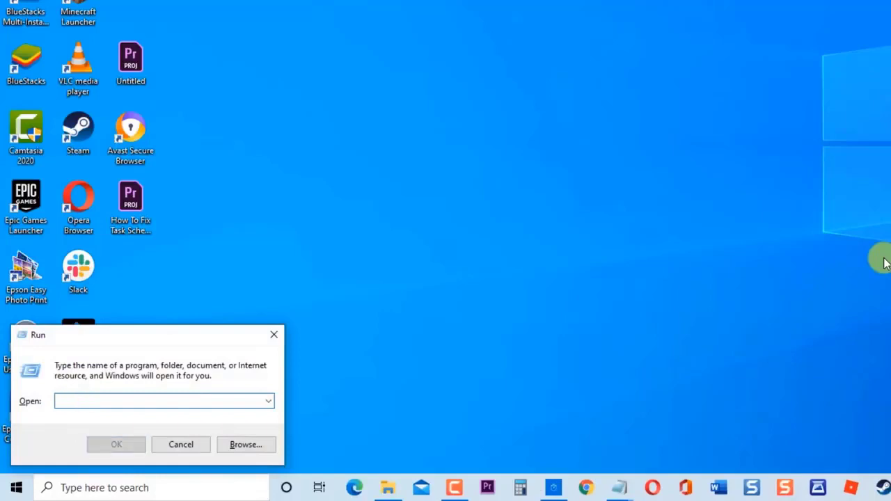
pyautogui.write('dev')
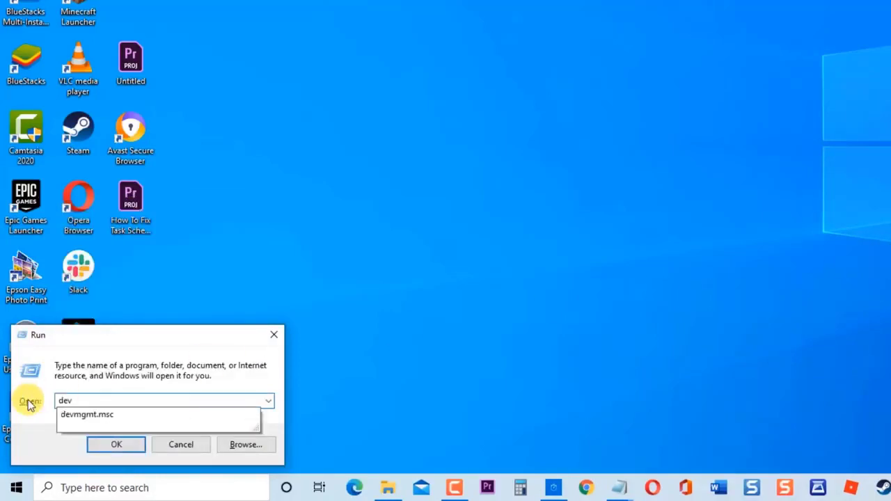
pyautogui.click(85, 412)
pyautogui.click(113, 443)
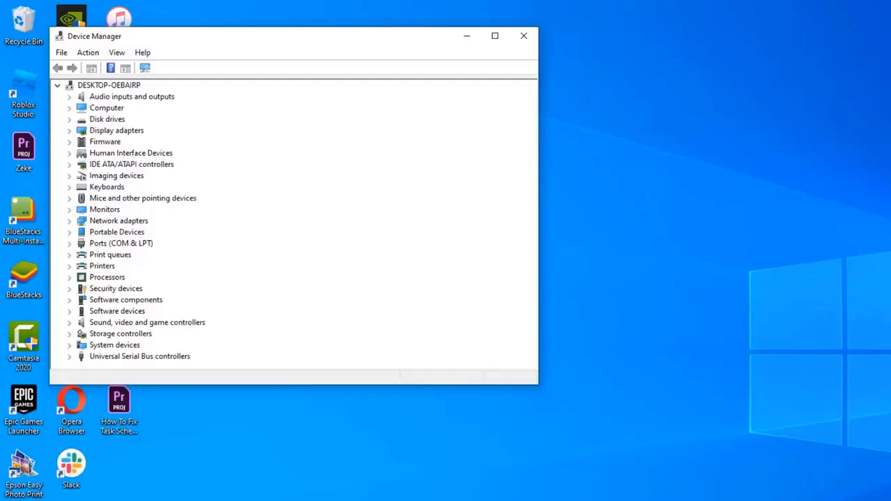
# Expand Printers and choose Update driver for the EPSON L3110 Series.
pyautogui.click(69, 266)
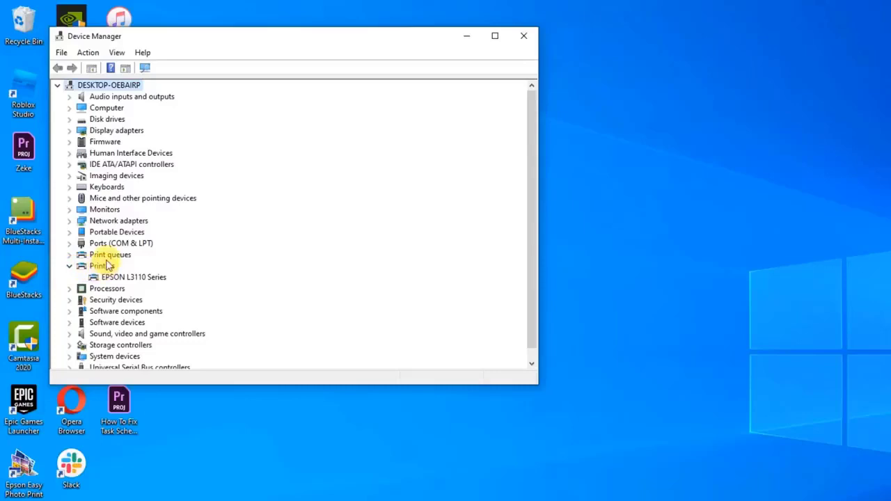
pyautogui.rightClick(128, 280)
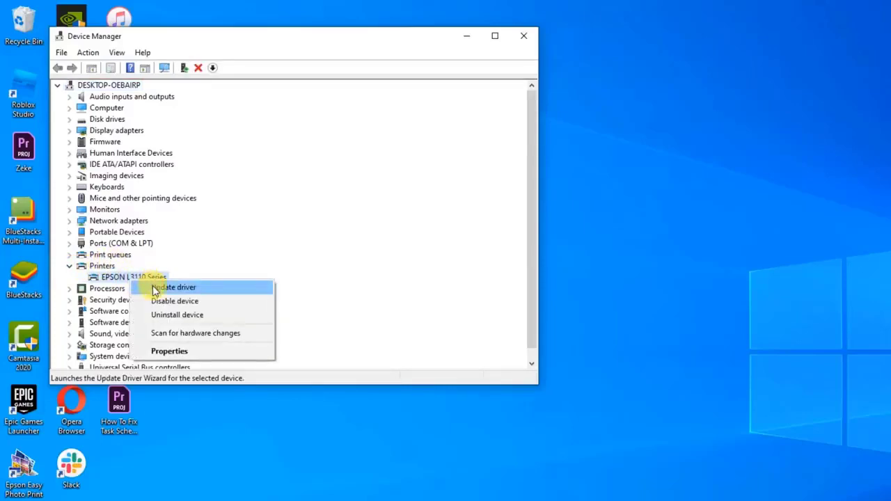
pyautogui.click(155, 288)
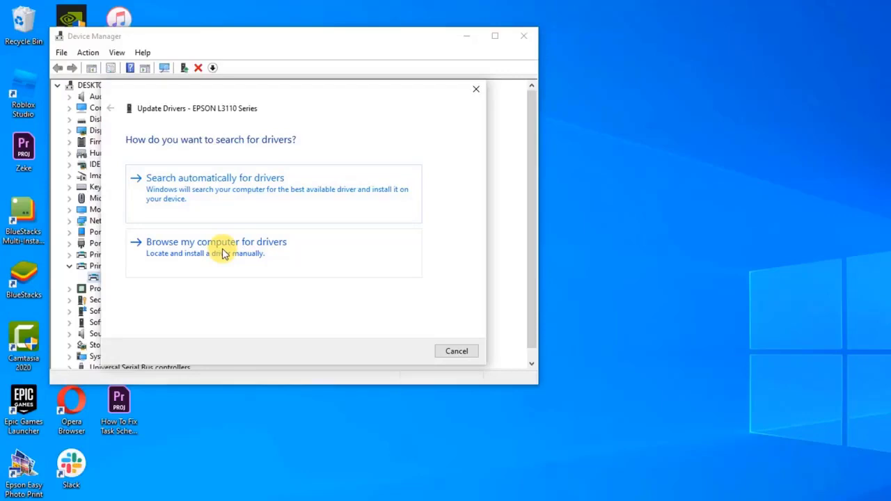
# Search automatically for EPSON L3110 drivers, close the result, and close Device Manager.
pyautogui.click(247, 203)
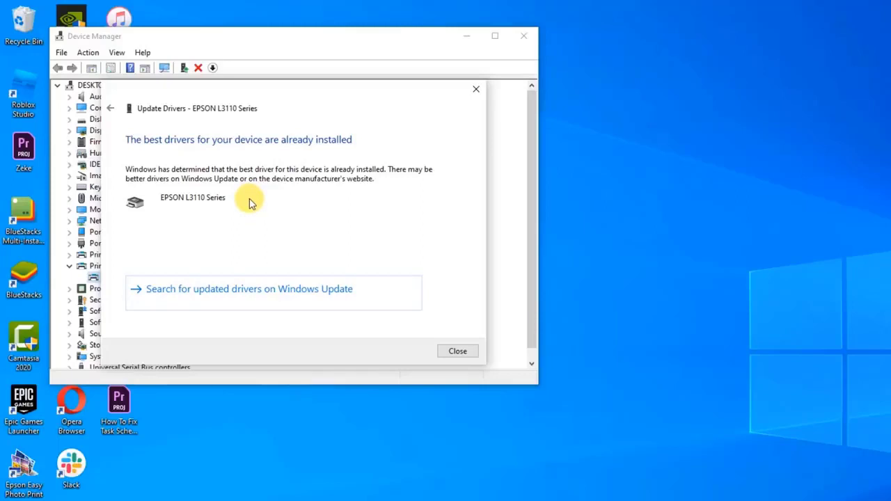
pyautogui.click(451, 350)
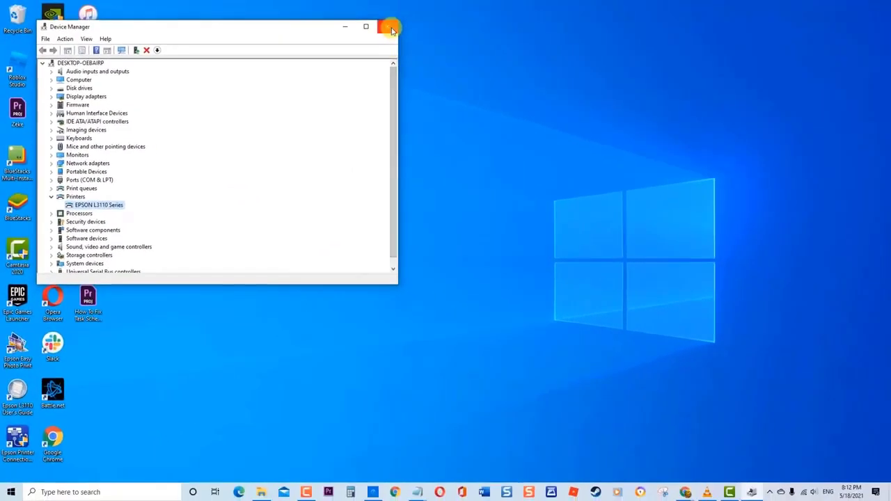
pyautogui.click(390, 28)
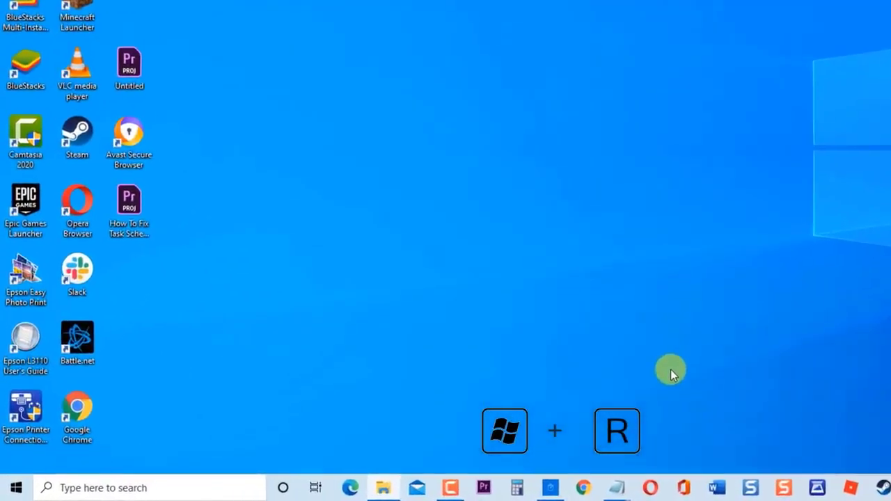
# Reopen Device Manager by running devmgmt.msc from the Run dialog.
pyautogui.press('super+r')
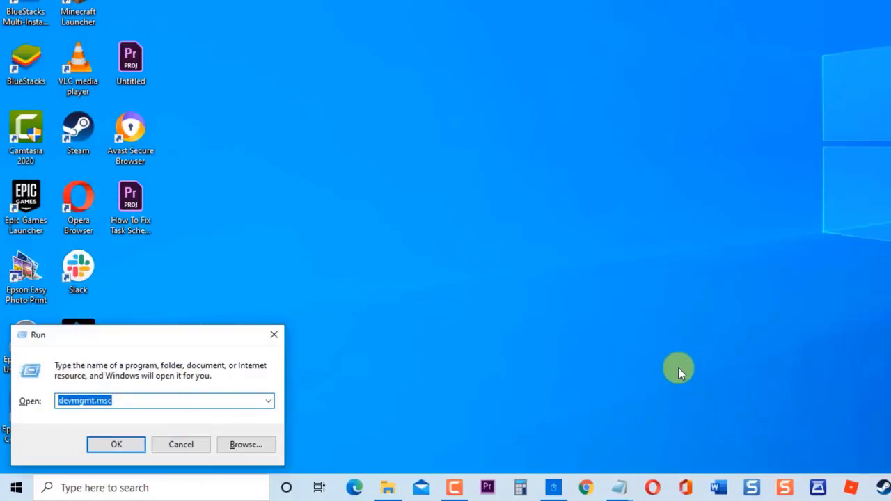
pyautogui.click(150, 397)
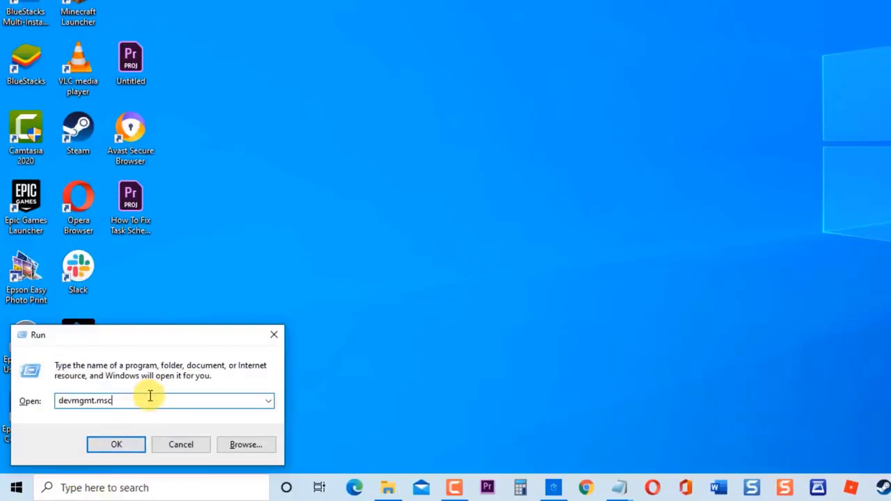
pyautogui.click(134, 445)
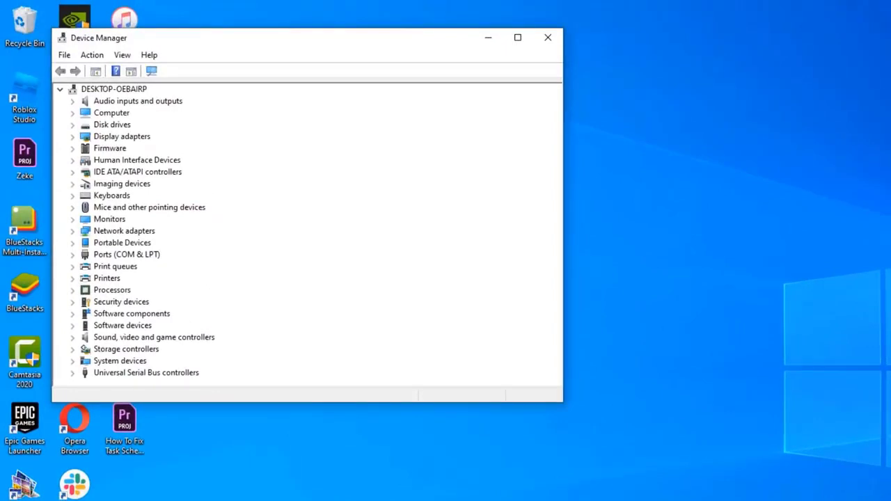
# Expand Printers and choose Update driver for the EPSON L3110 Series.
pyautogui.click(73, 279)
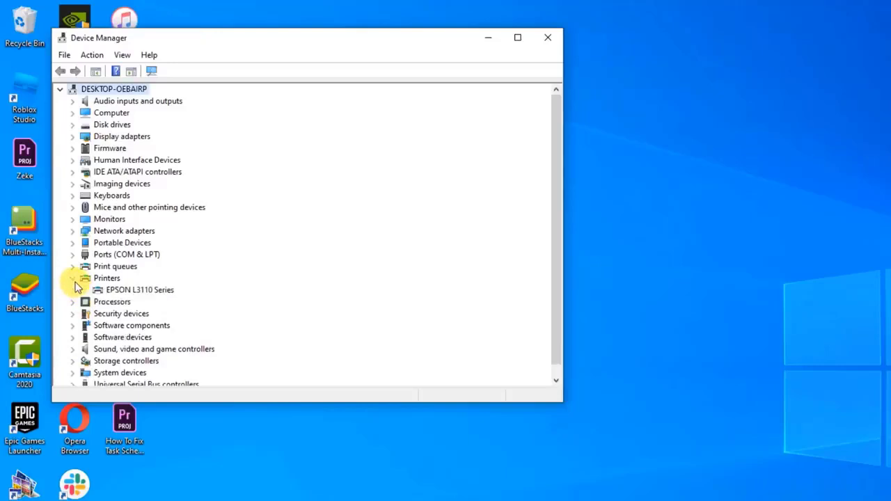
pyautogui.click(125, 293)
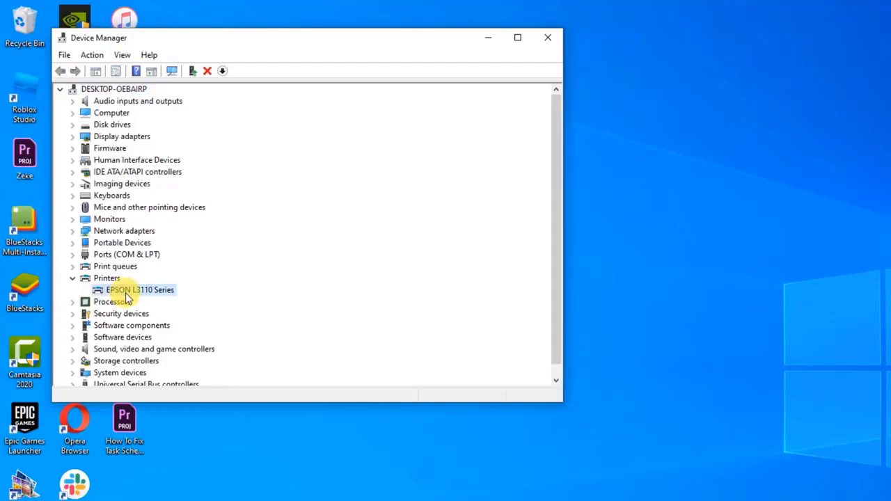
pyautogui.rightClick(126, 294)
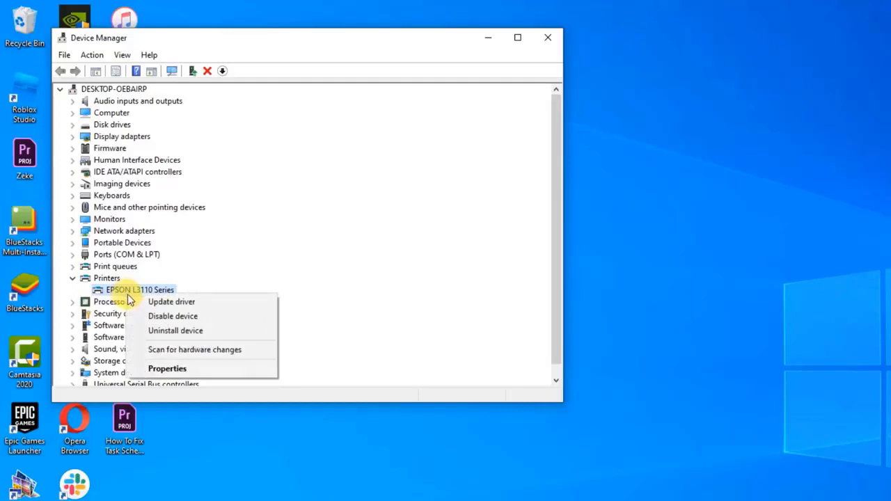
pyautogui.click(171, 301)
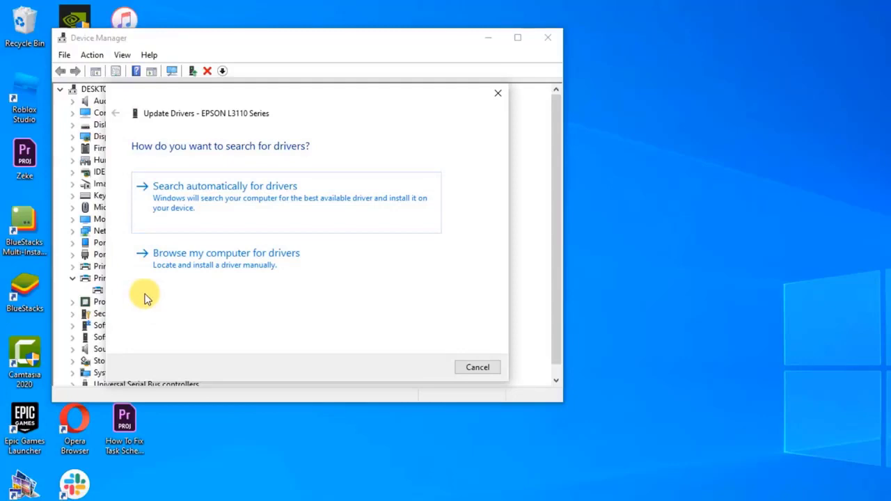
# Browse the computer for drivers, pick Generic printer device from the list, and install it.
pyautogui.click(195, 270)
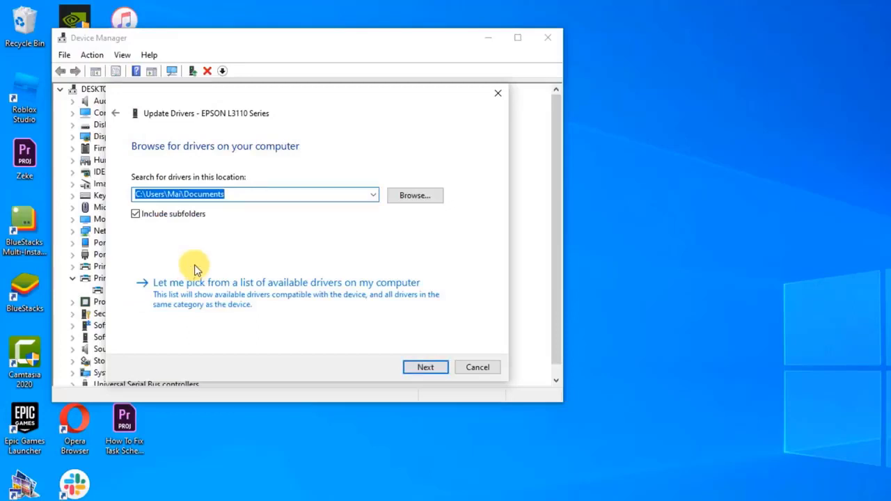
pyautogui.click(226, 308)
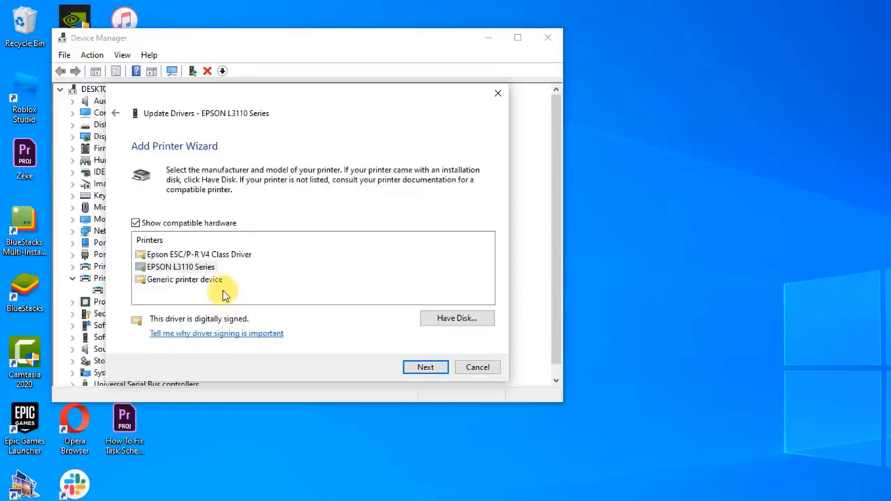
pyautogui.click(210, 283)
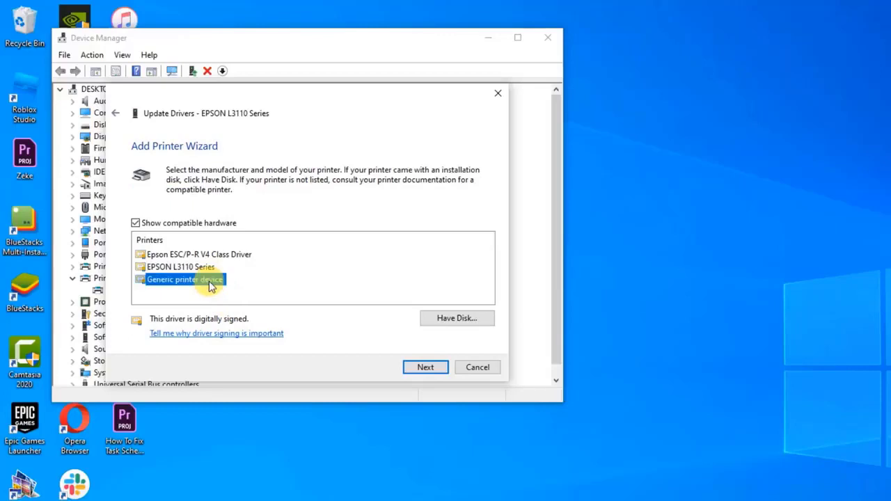
pyautogui.click(424, 367)
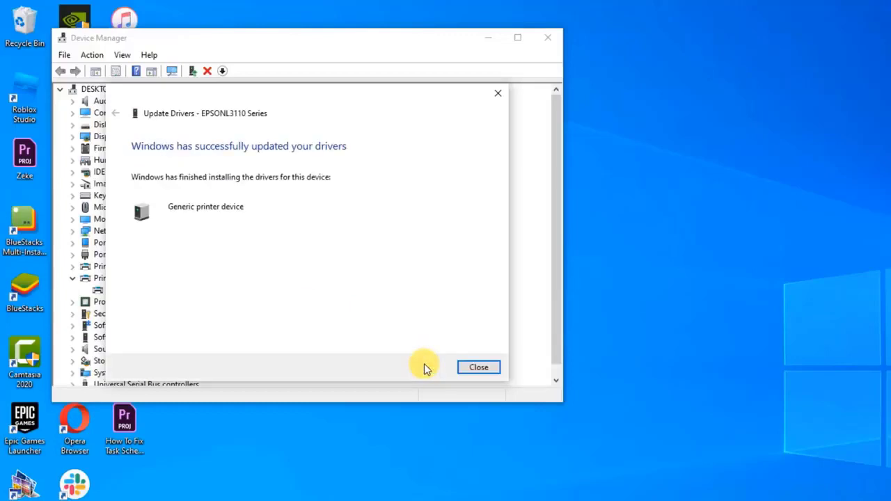